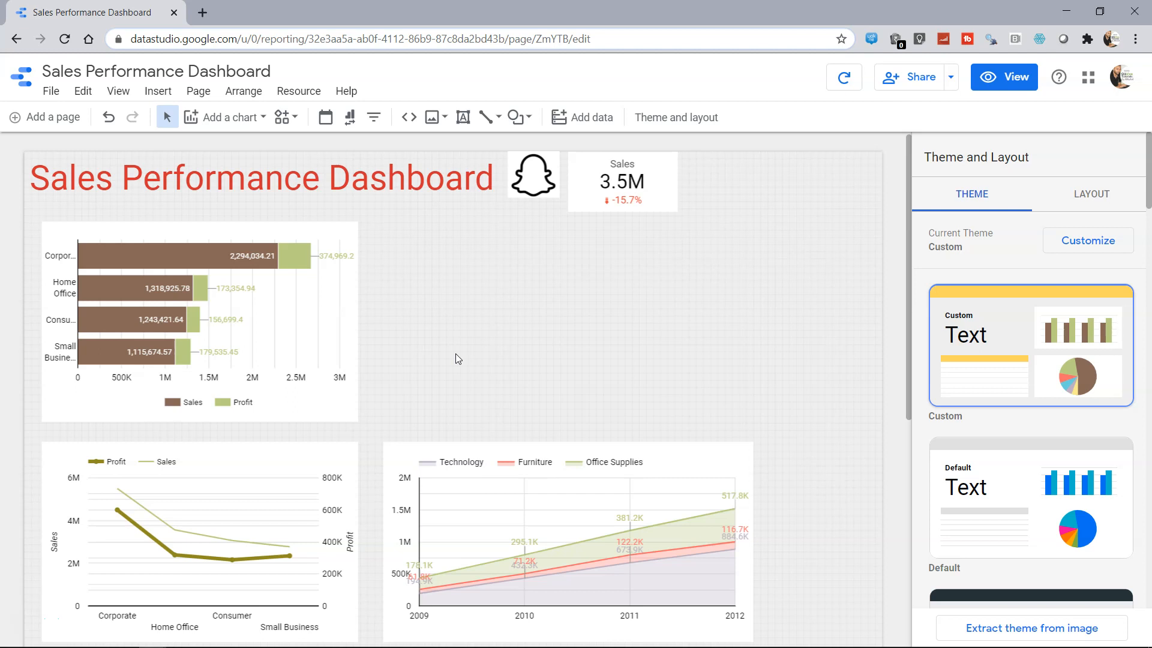
# Add a plain table beside the bar chart and widen it almost to the page edge, with a narrower Customer Segment column
pyautogui.click(261, 120)
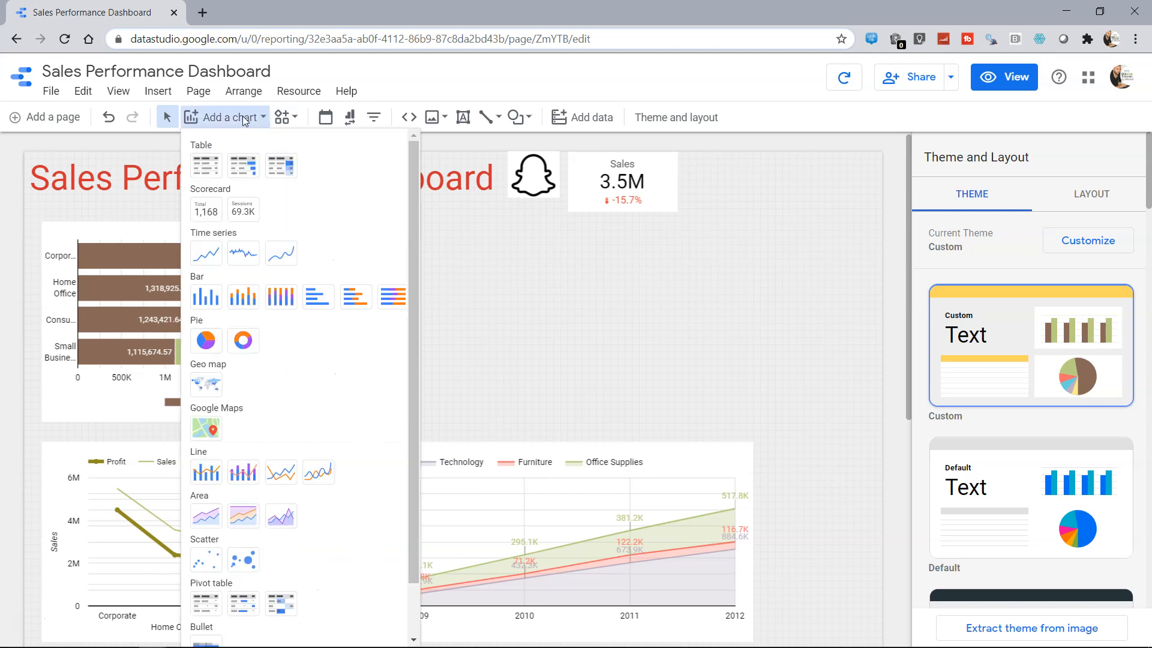
pyautogui.click(210, 169)
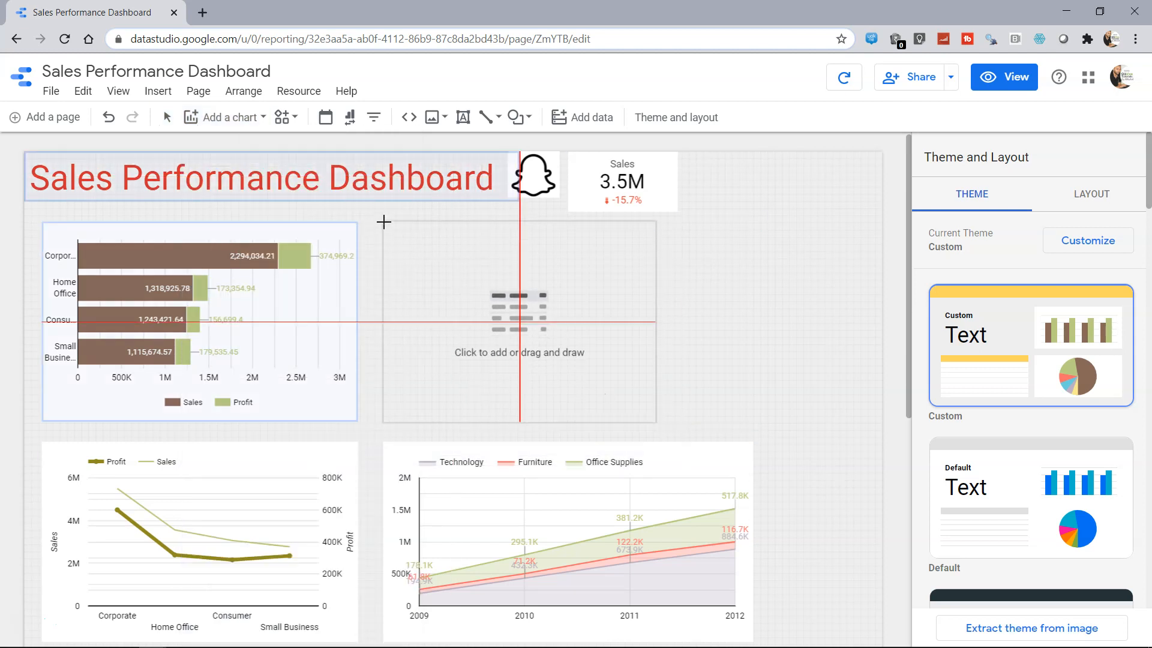
pyautogui.click(384, 222)
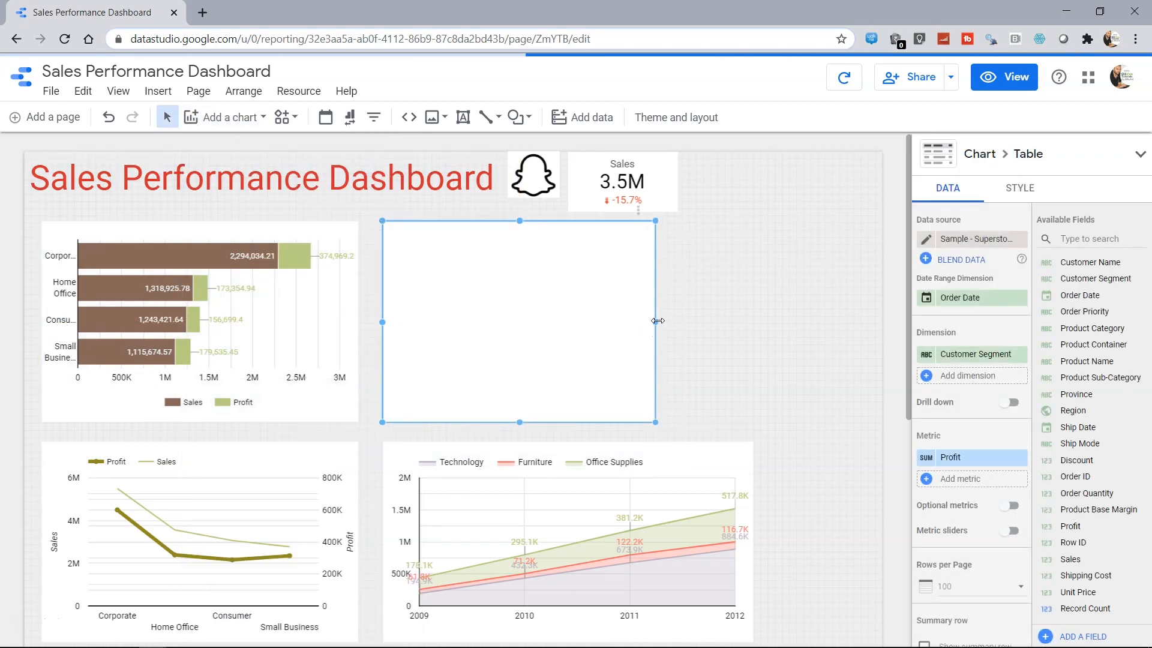
pyautogui.moveTo(656, 329); pyautogui.dragTo(859, 333)
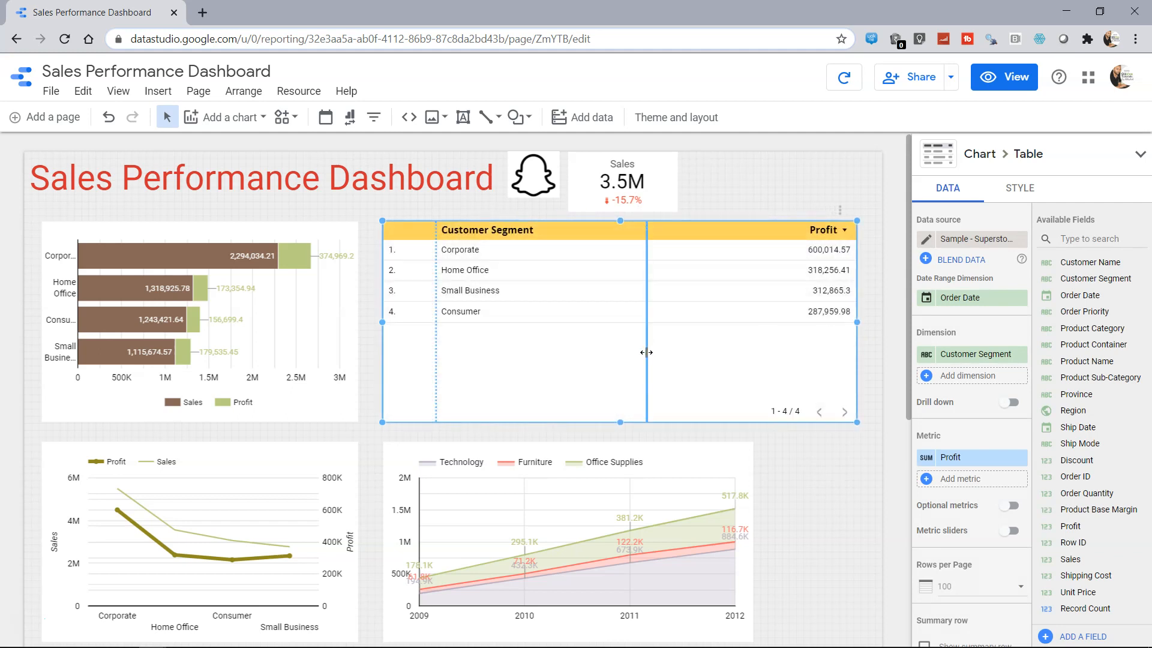
pyautogui.moveTo(646, 353); pyautogui.dragTo(543, 346)
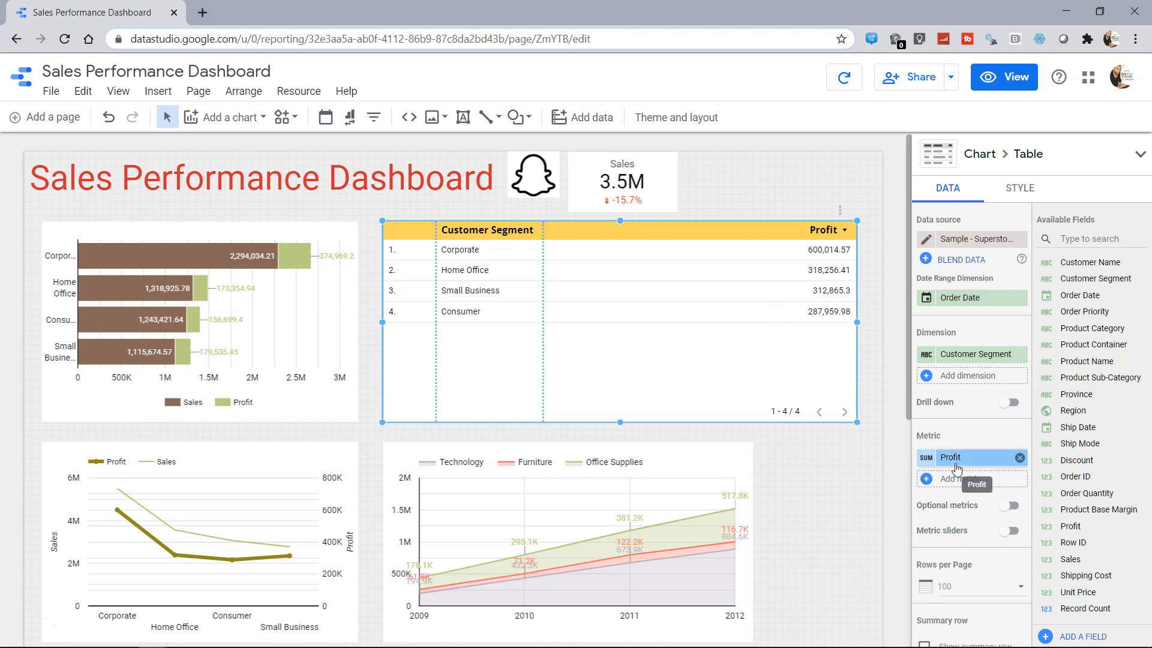
# Add Profit to the table a second time as an additional metric
pyautogui.scroll(-2, 959, 441)
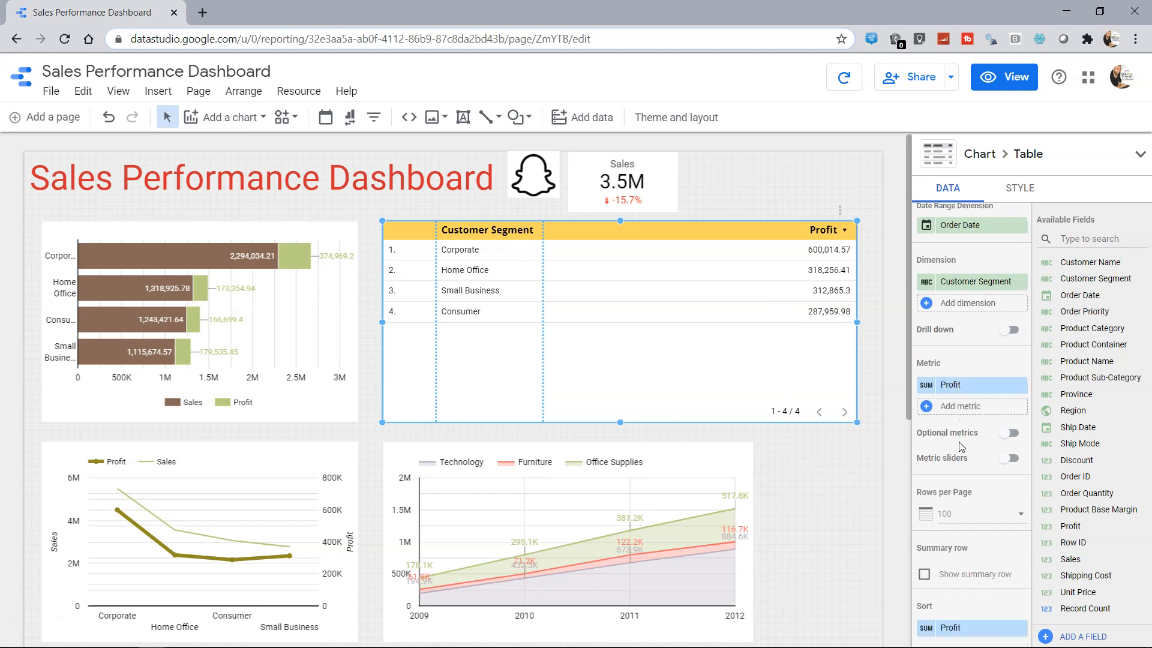
pyautogui.scroll(-1, 960, 447)
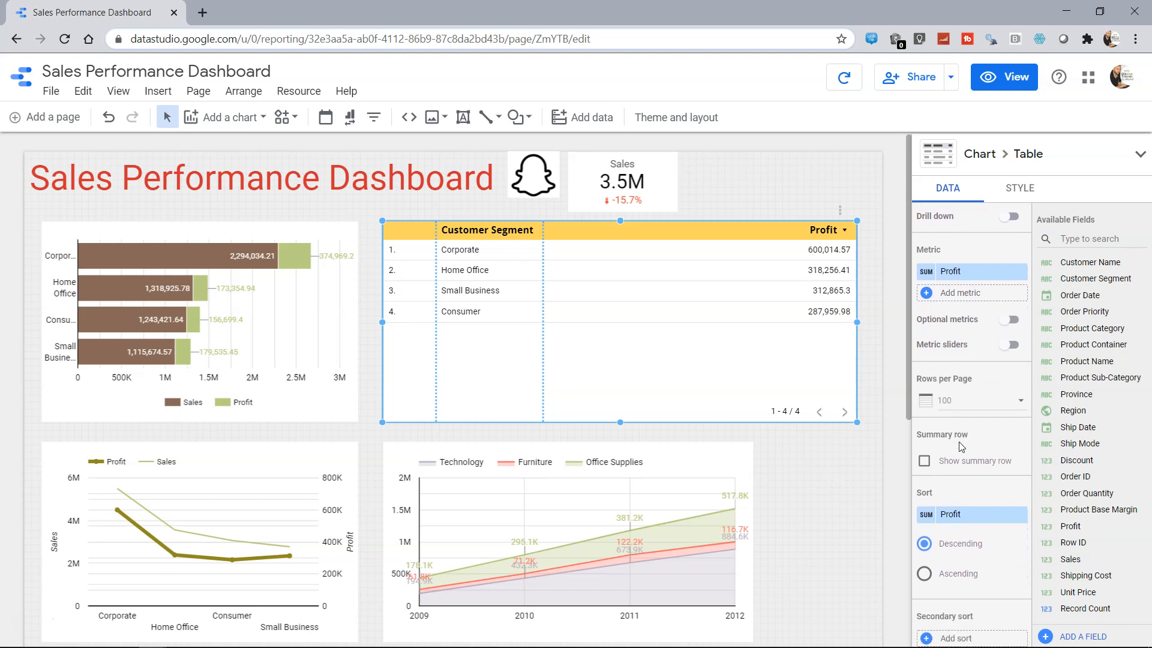
pyautogui.scroll(-1, 962, 346)
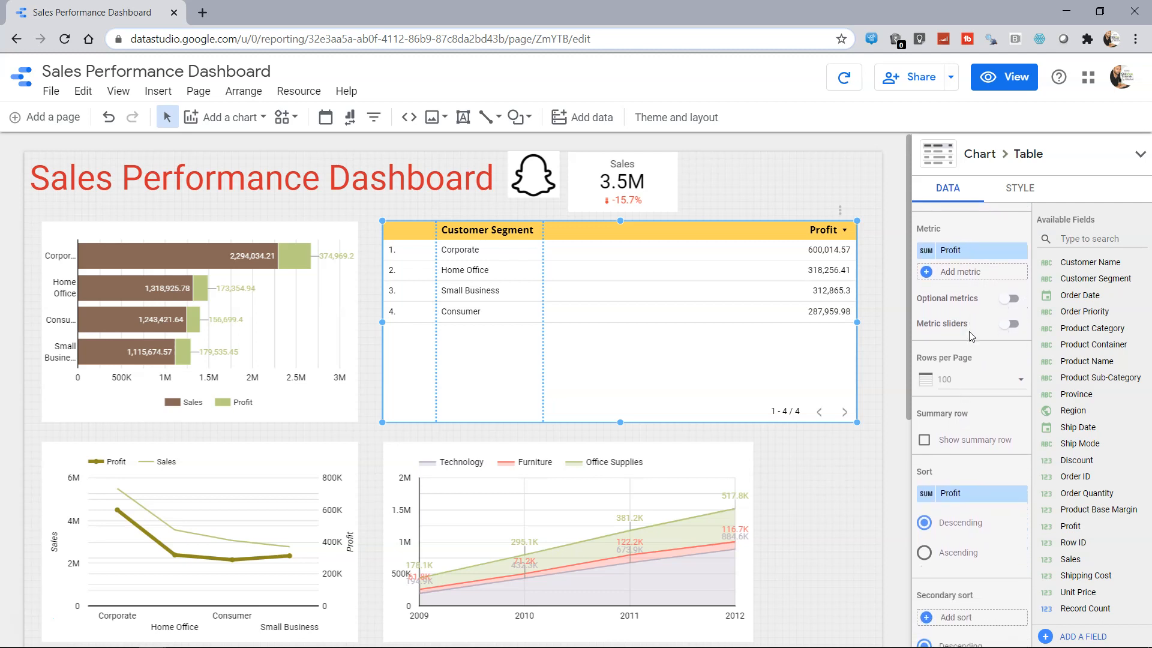
pyautogui.click(943, 277)
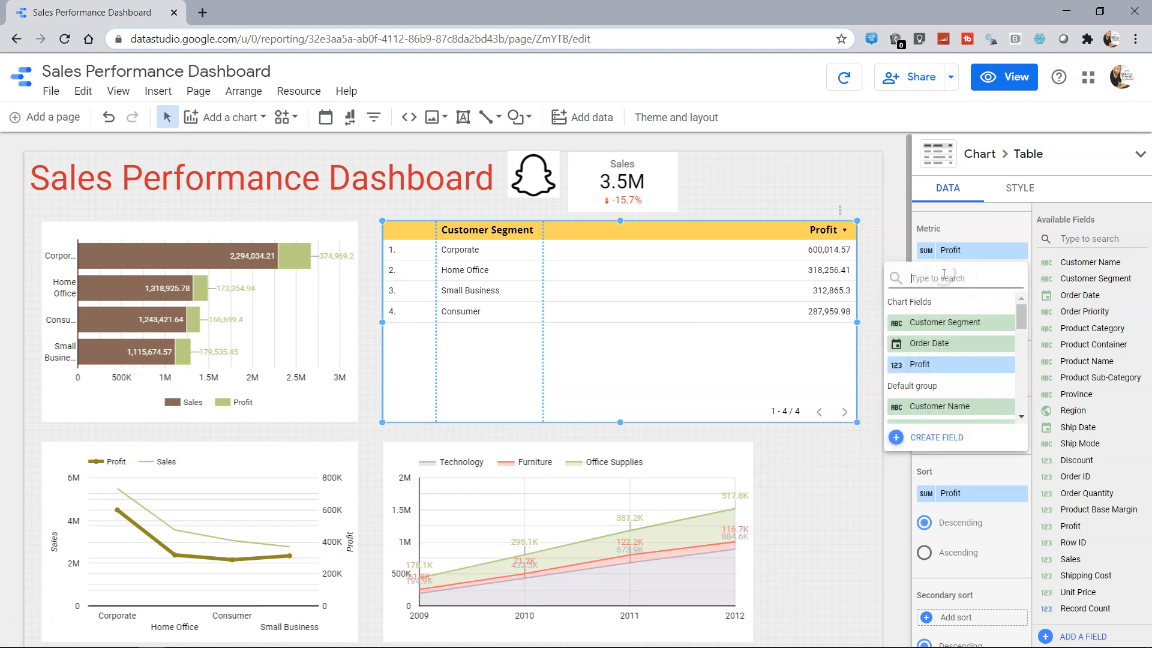
pyautogui.click(939, 361)
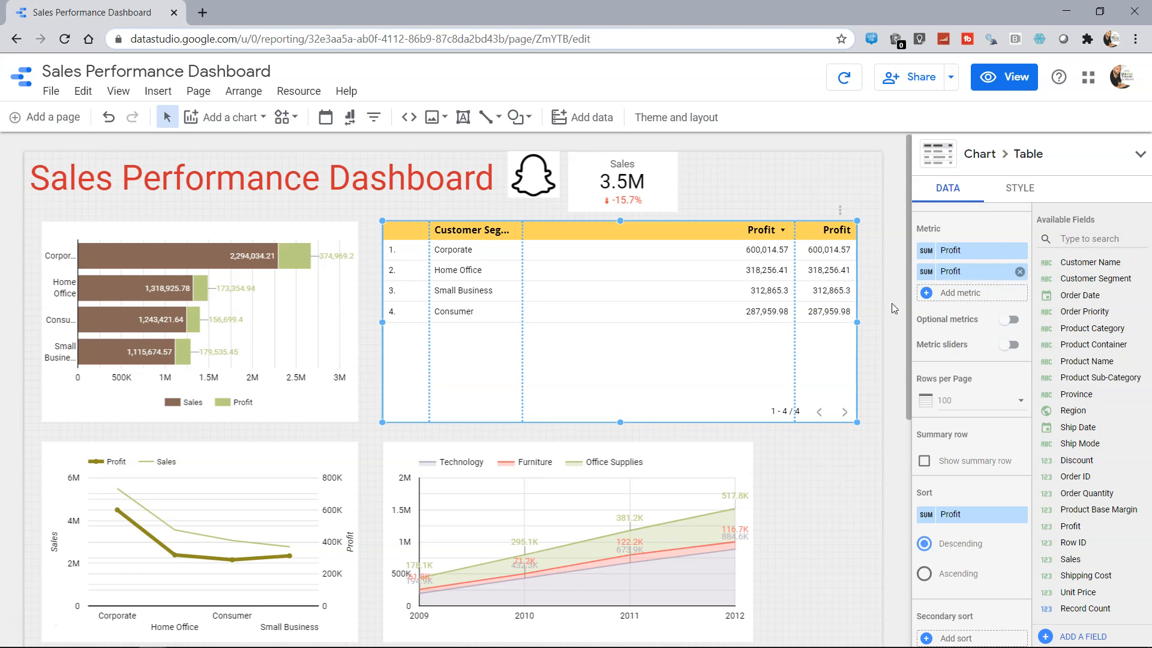
# Set the second Profit metric's running calculation to Running sum and name the metric Running Profit
pyautogui.click(926, 274)
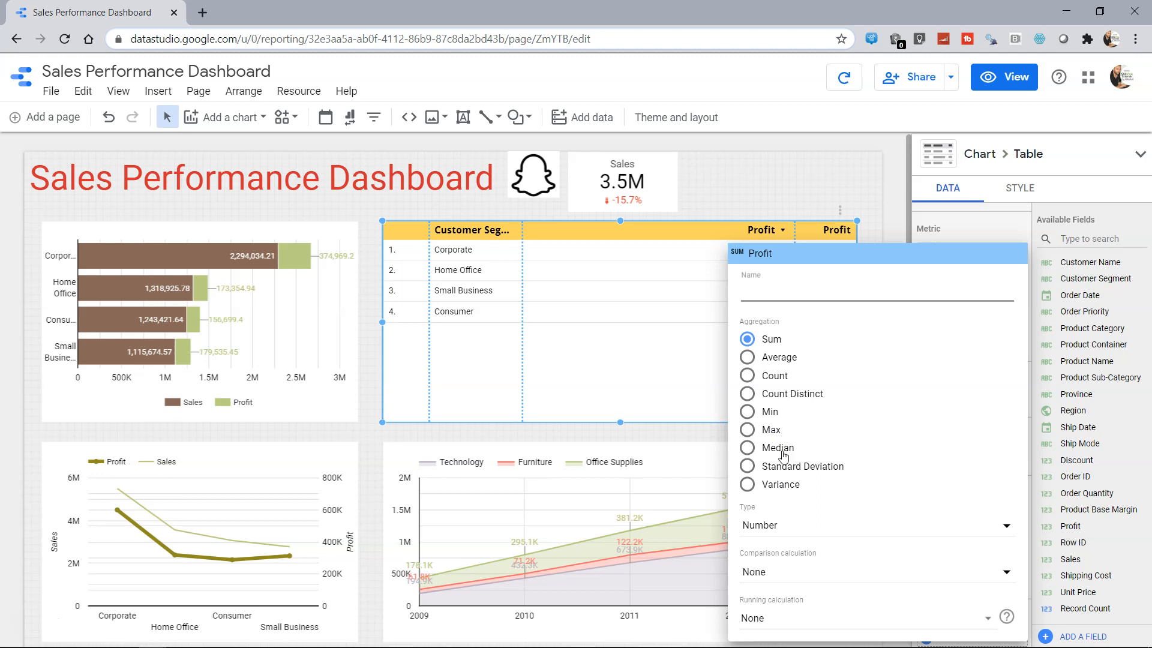
pyautogui.click(807, 621)
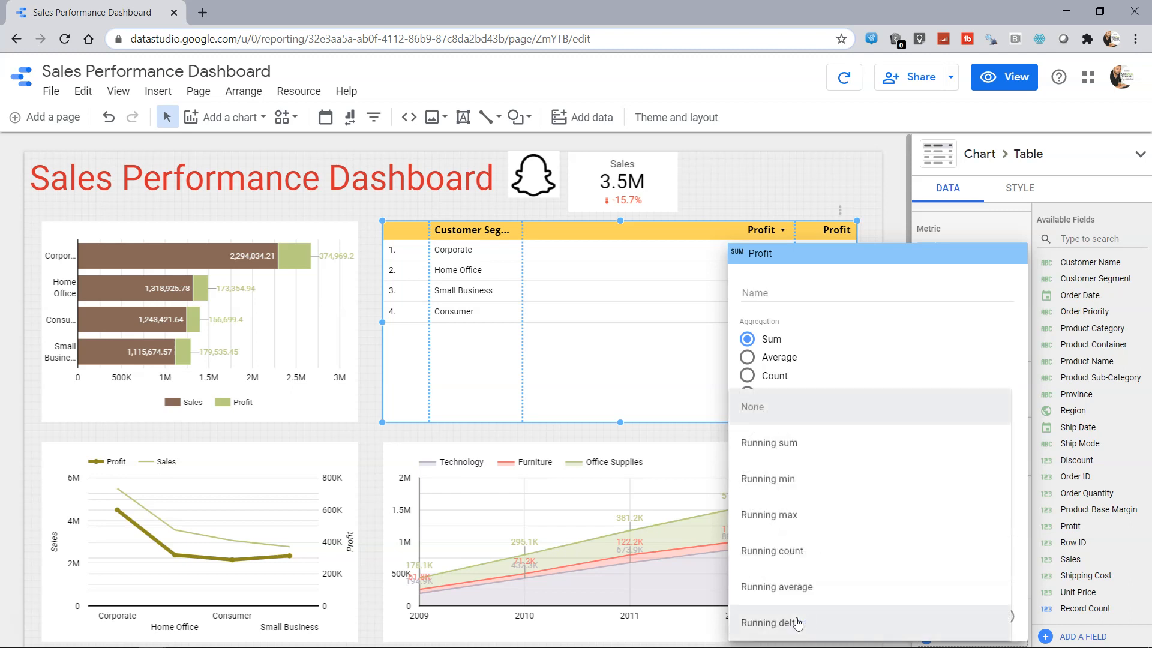
pyautogui.click(820, 446)
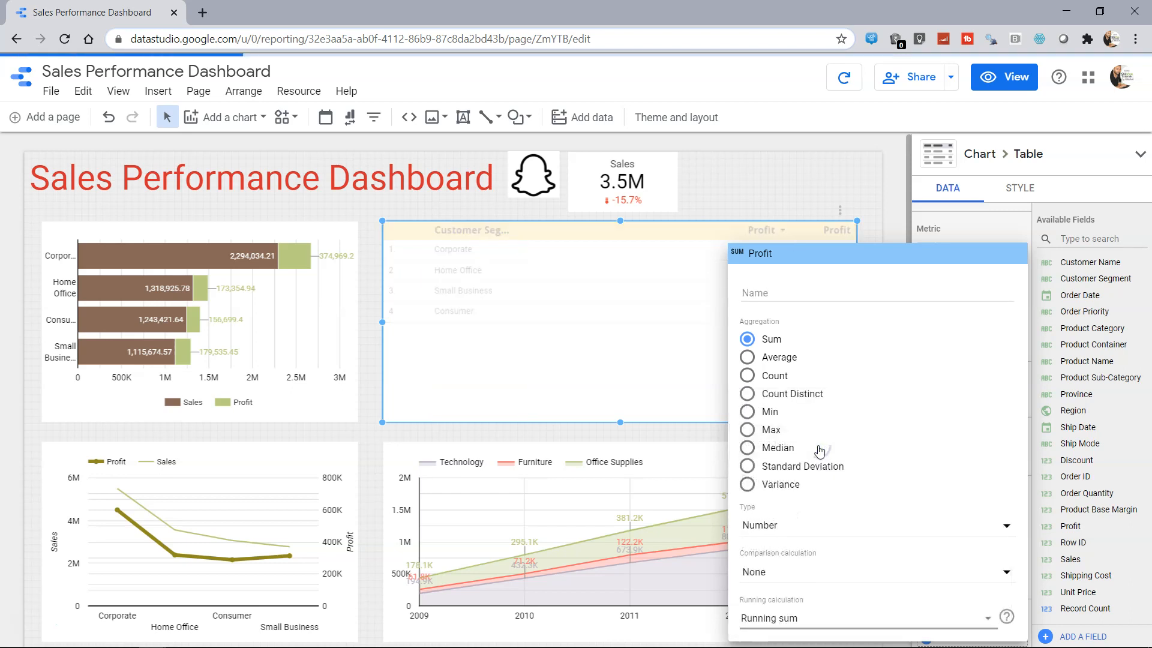
pyautogui.click(772, 290)
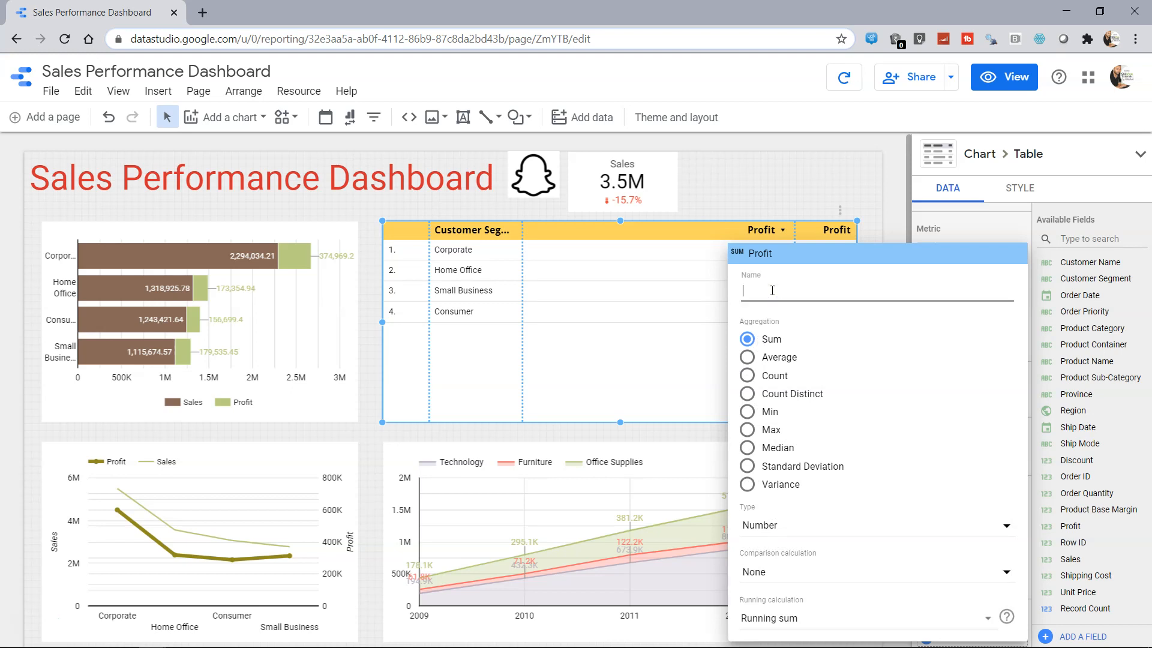
pyautogui.write('Run')
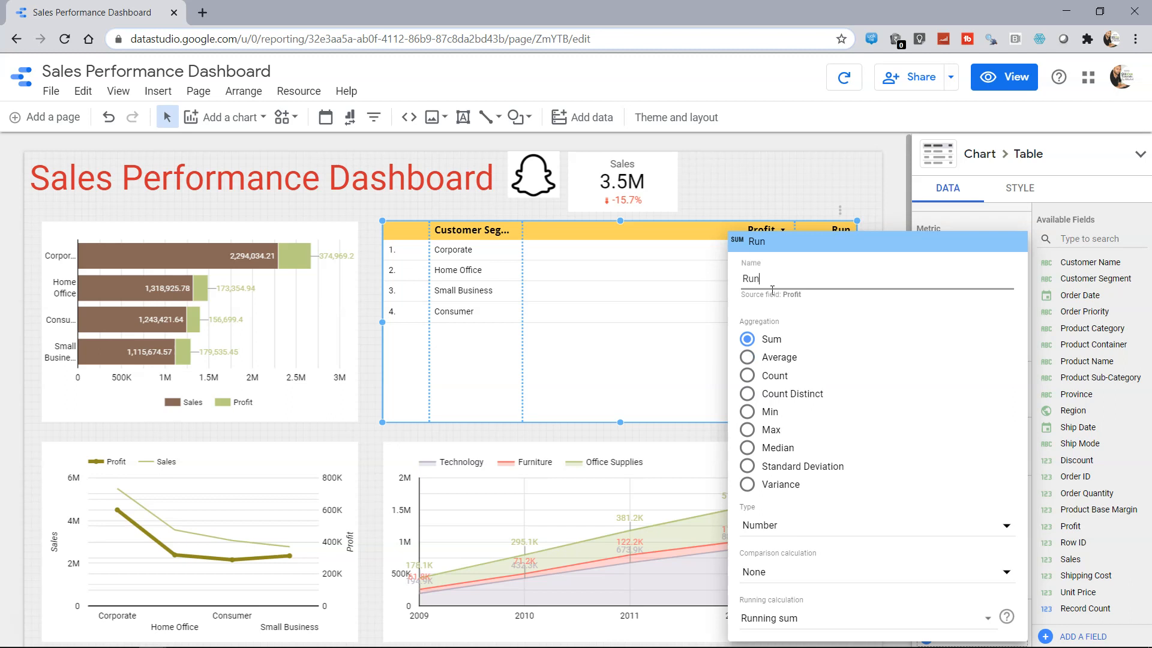
pyautogui.write('ning Profitit')
pyautogui.press('Tab')
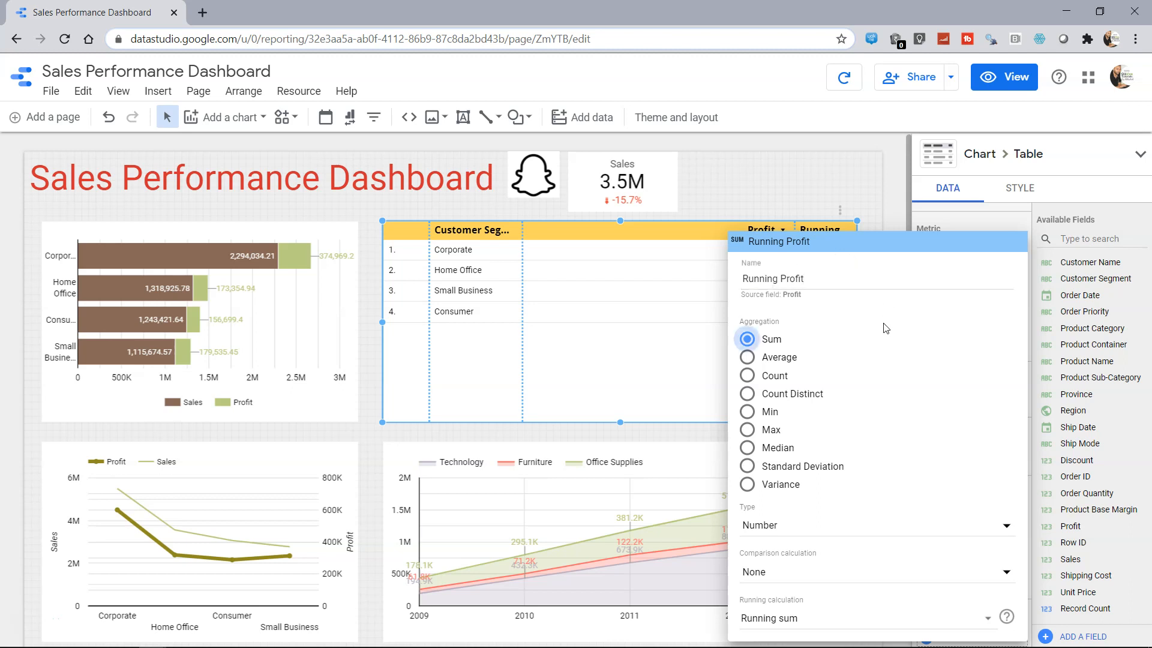
pyautogui.click(844, 170)
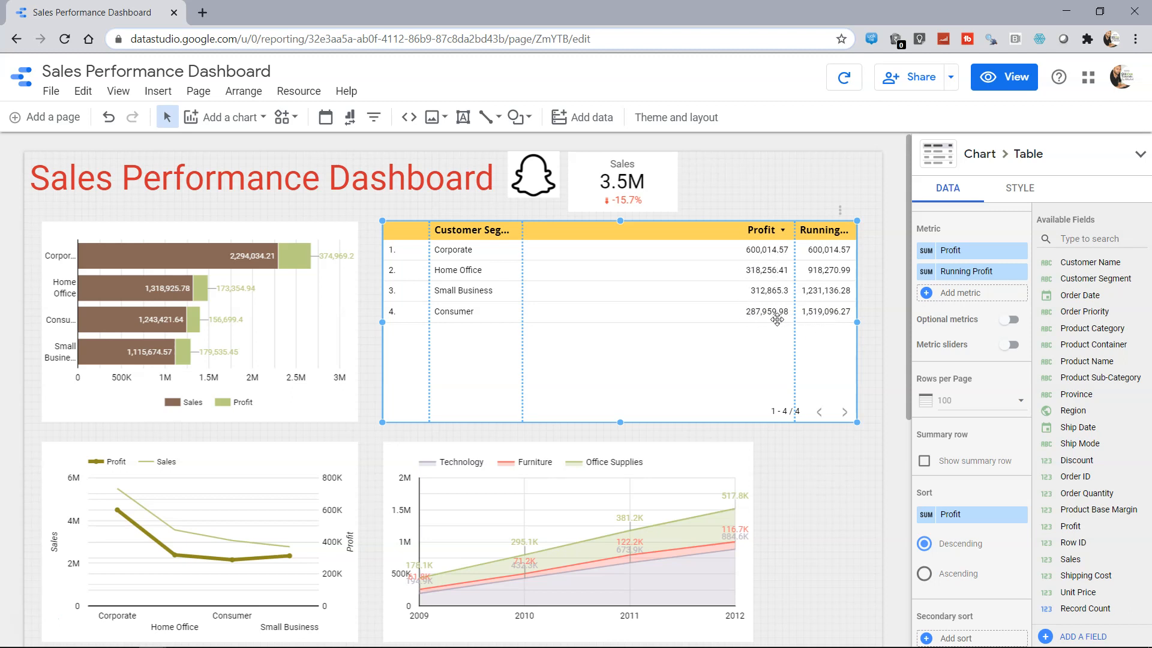
# Change the Running Profit metric's running calculation to Running delta
pyautogui.moveTo(924, 273)
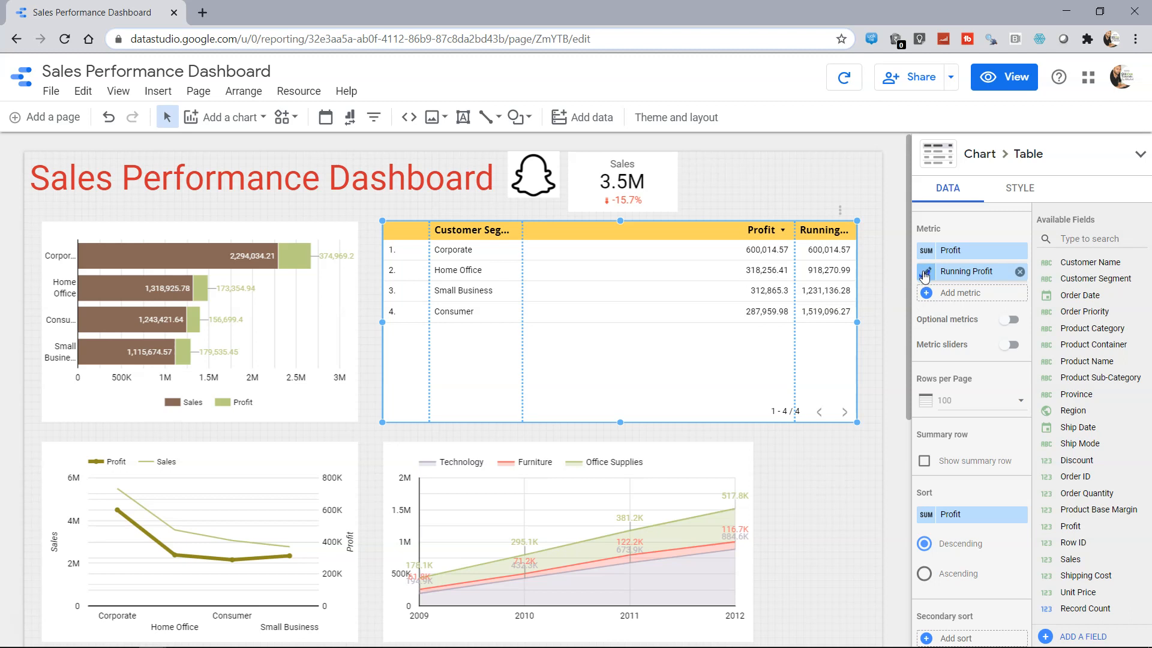
pyautogui.click(924, 274)
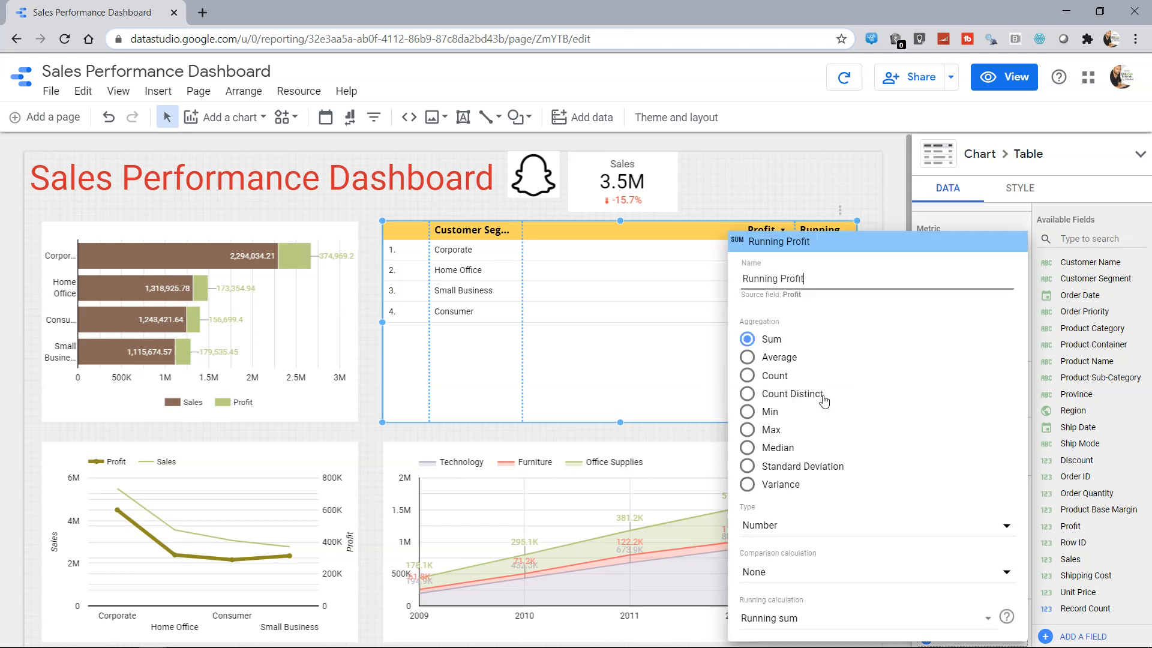
pyautogui.click(802, 616)
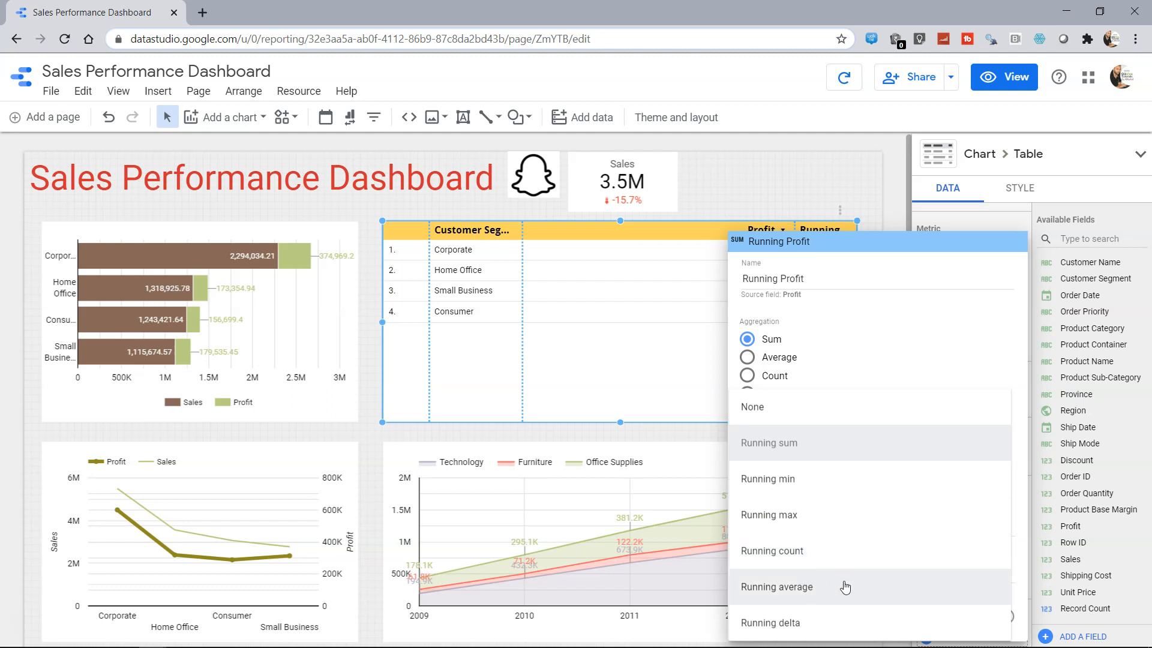
pyautogui.click(847, 624)
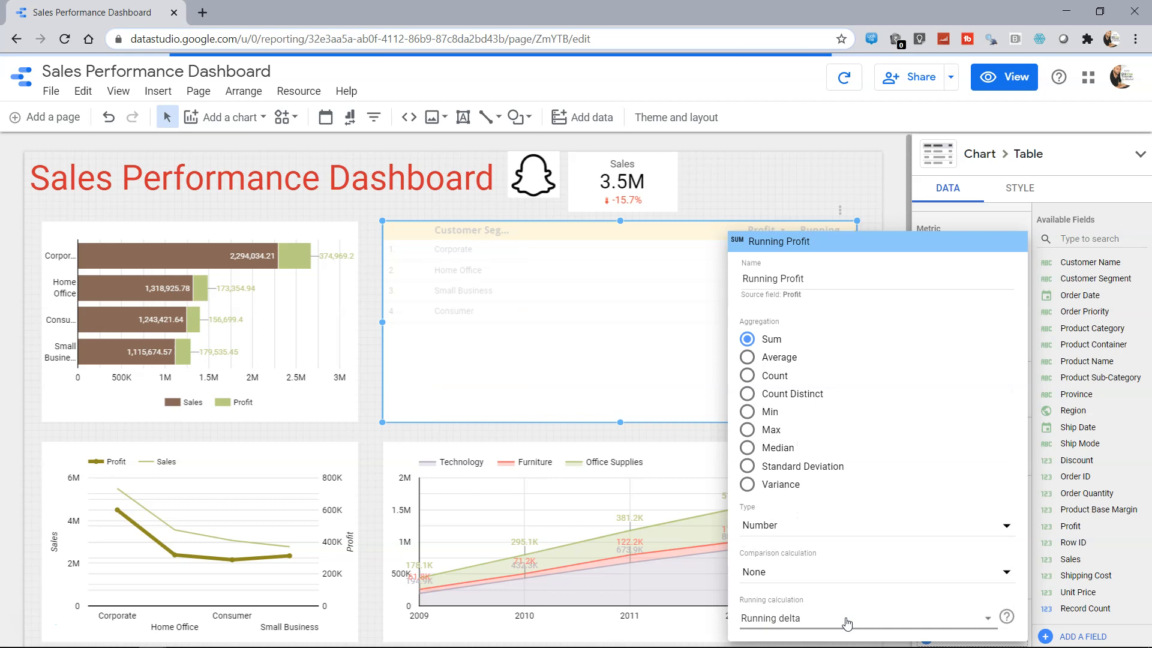
pyautogui.click(613, 389)
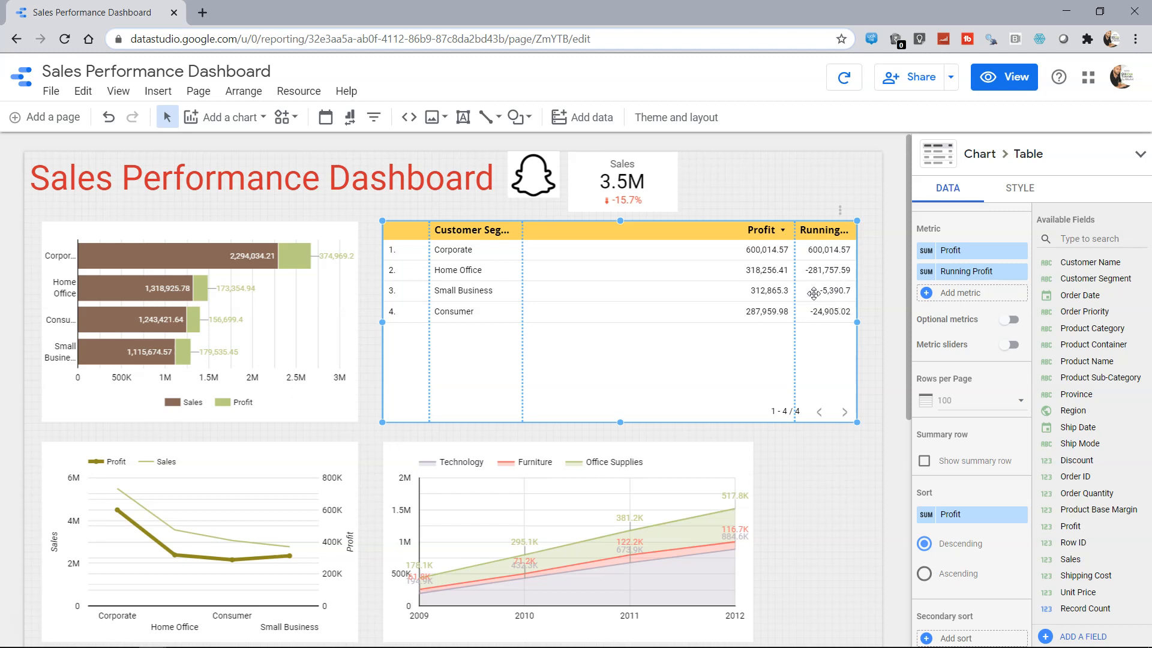
# Set the Running Profit metric's running calculation to Running average
pyautogui.click(925, 271)
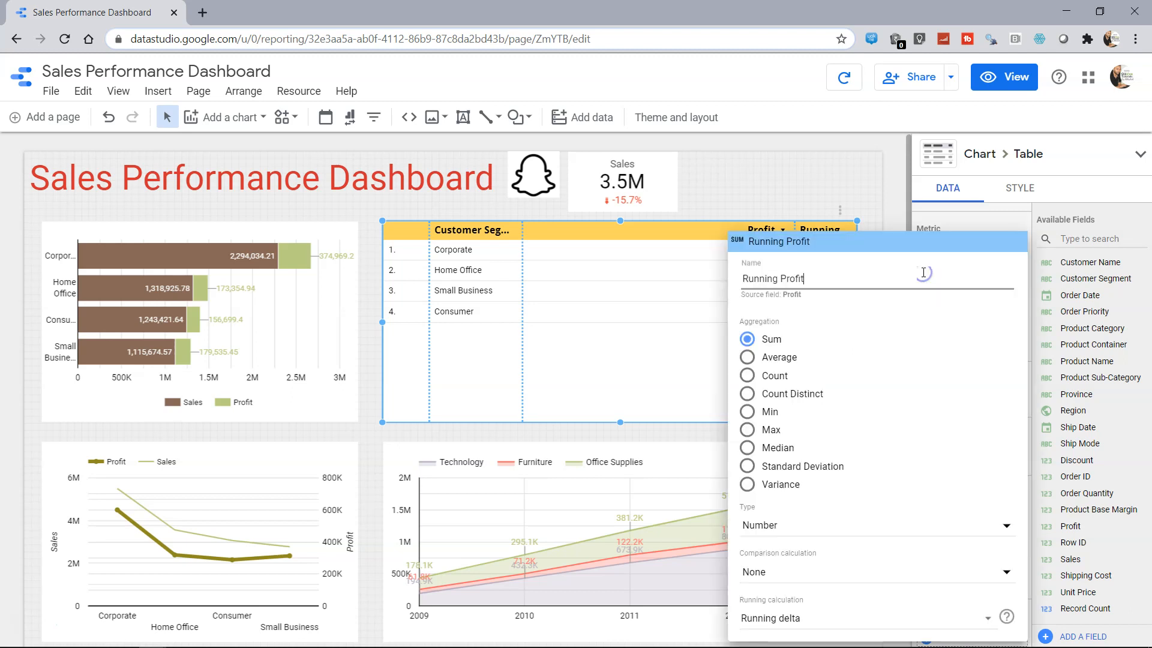
pyautogui.click(791, 619)
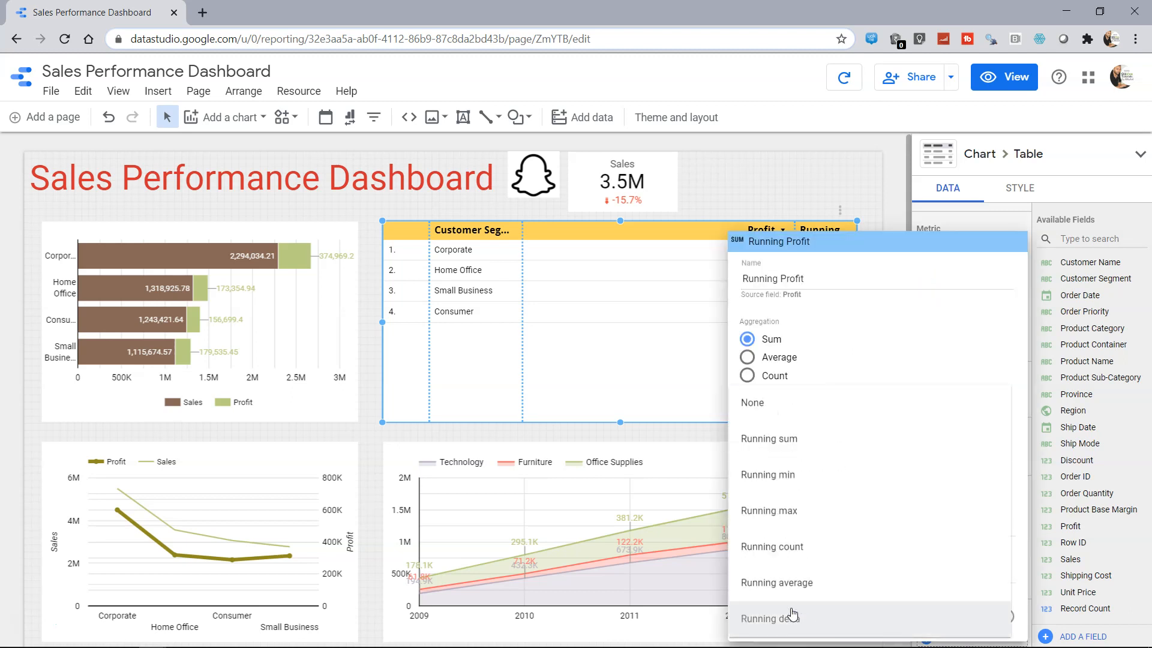
pyautogui.click(819, 590)
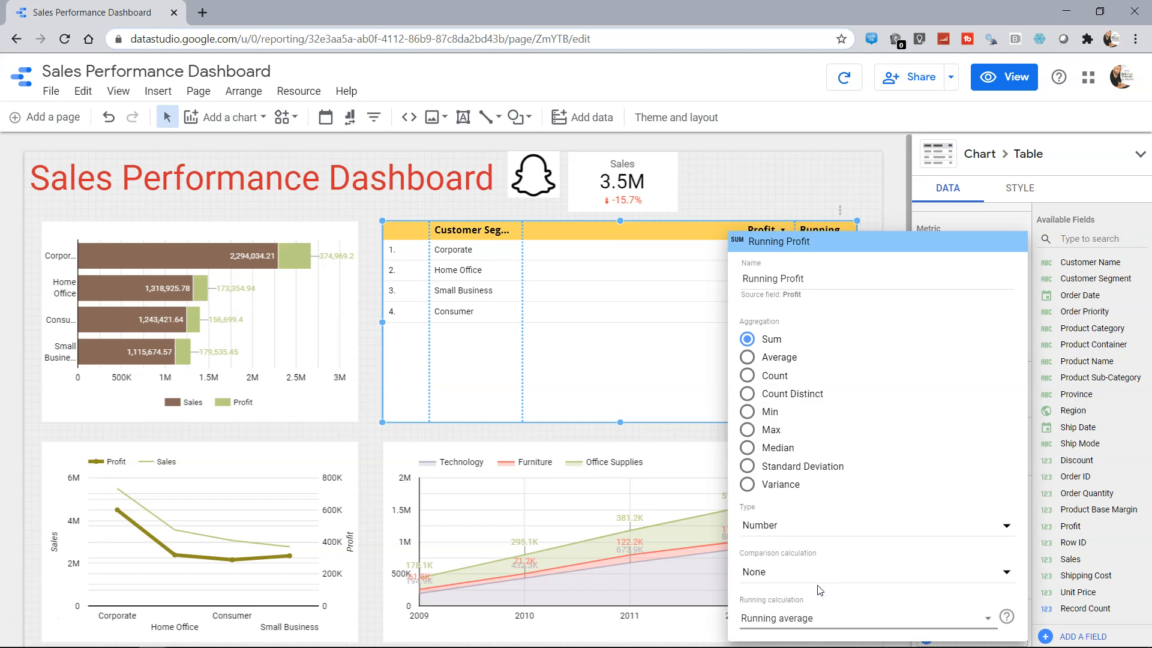
pyautogui.click(663, 387)
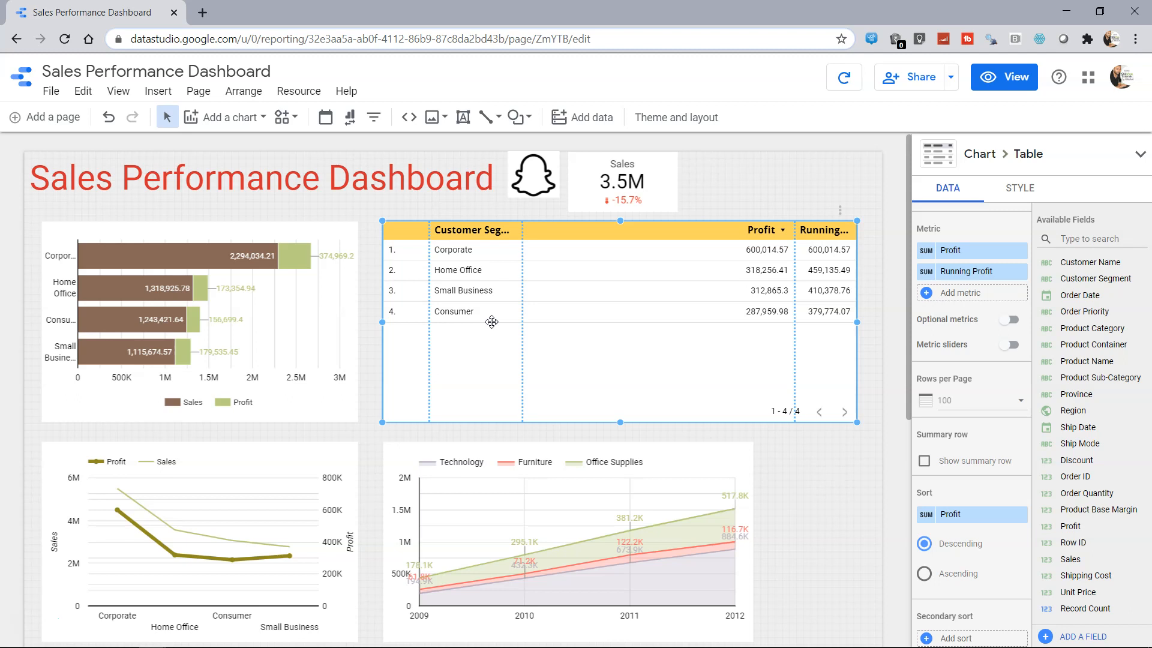
pyautogui.click(925, 271)
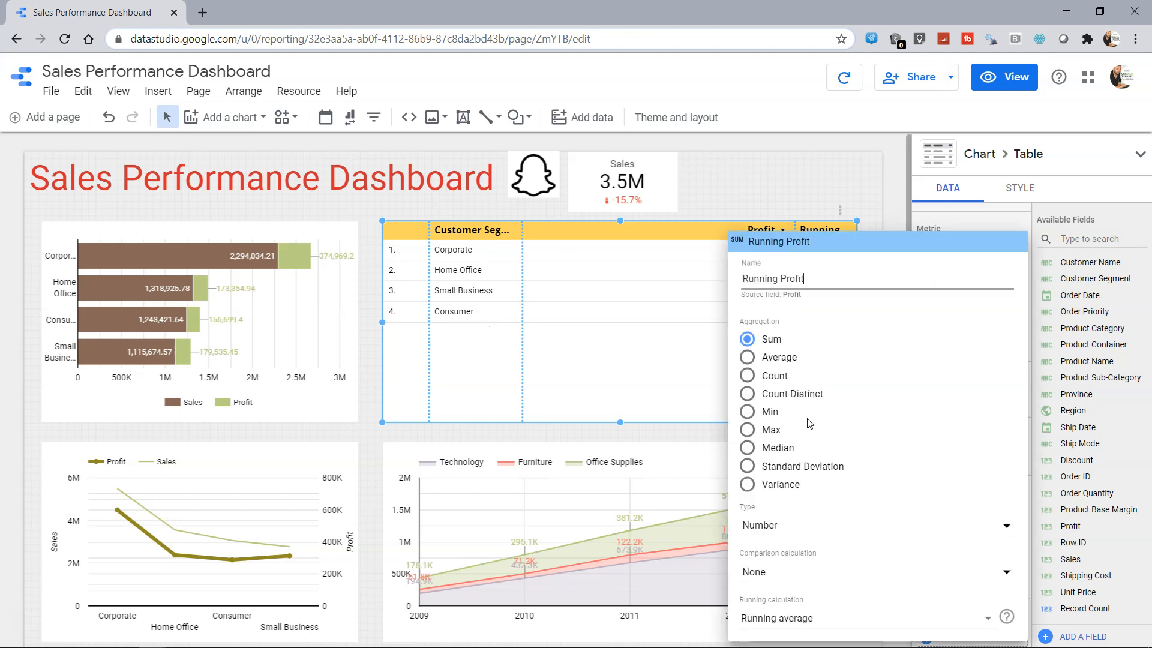
pyautogui.click(795, 624)
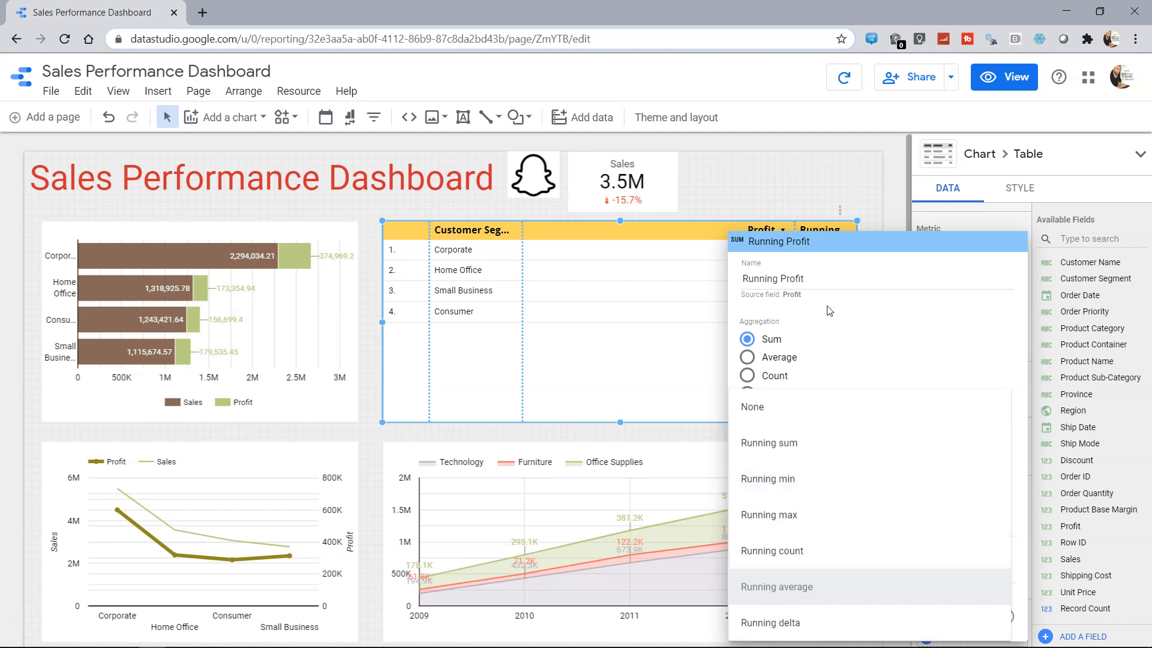
pyautogui.click(829, 246)
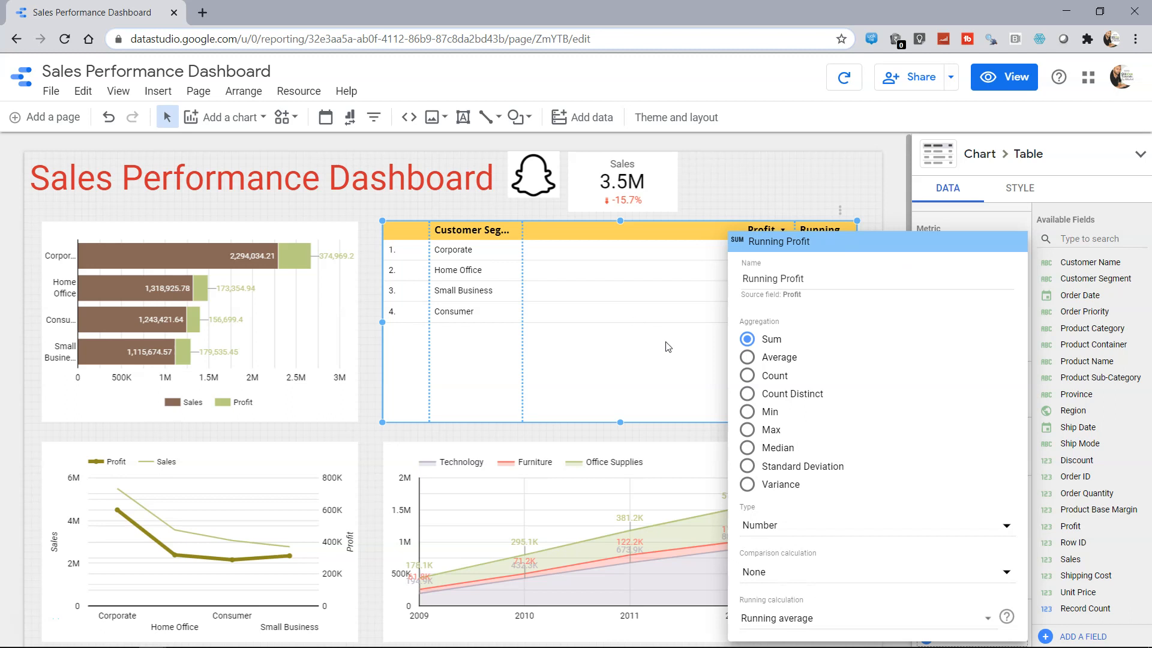
pyautogui.click(692, 385)
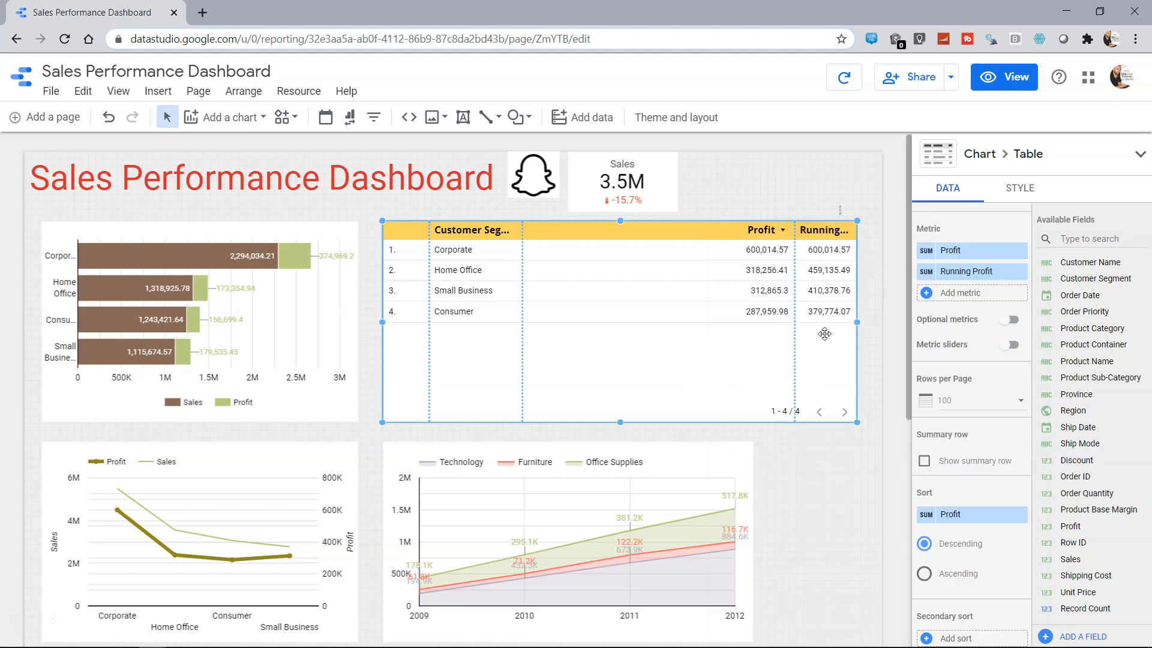